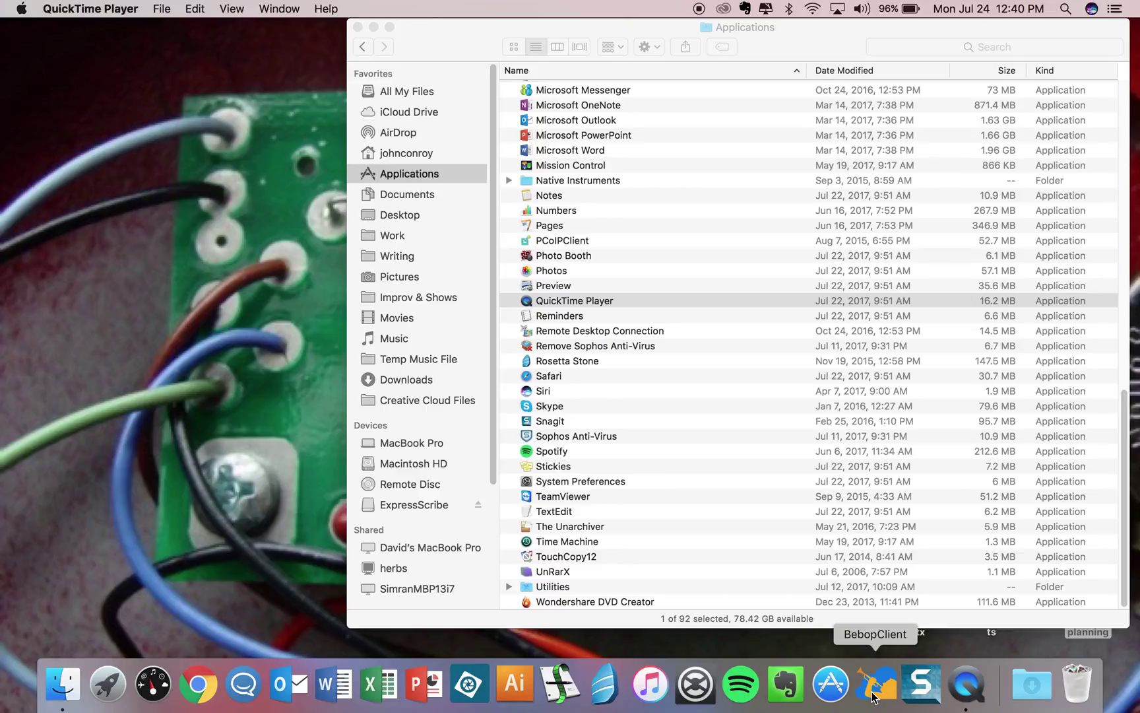
# Launch BeBop Client and log in with the account username and password, approving the Duo push.
pyautogui.click(872, 686)
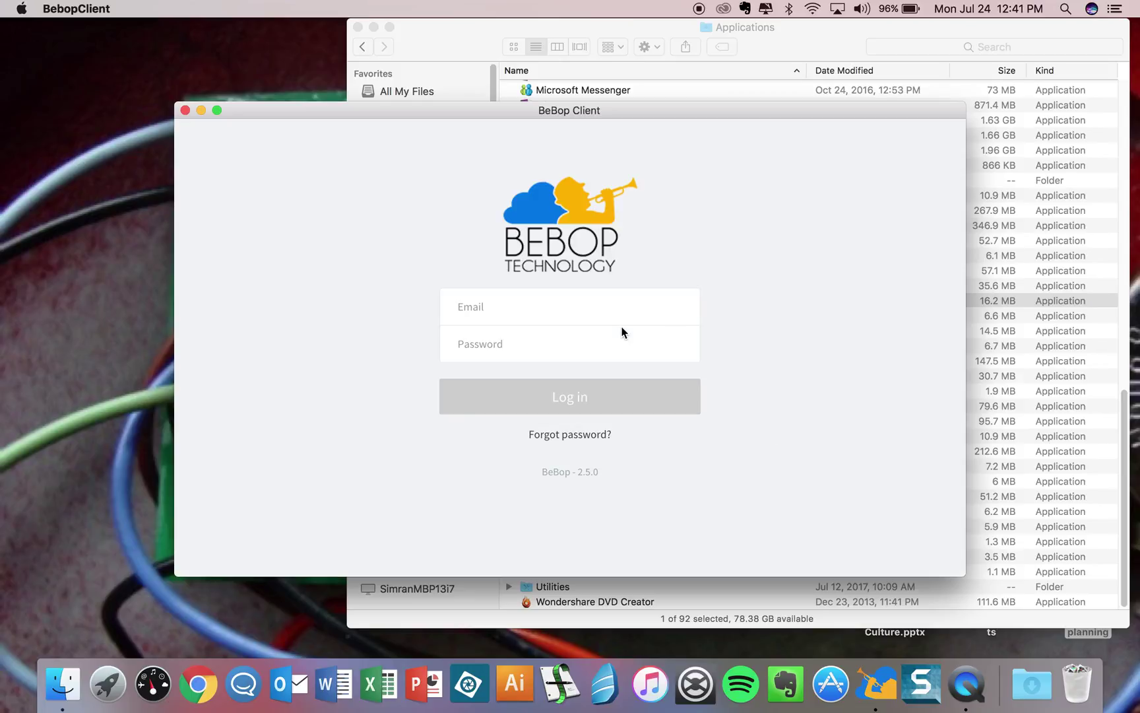
pyautogui.click(563, 311)
pyautogui.press('Tab')
pyautogui.write('••')
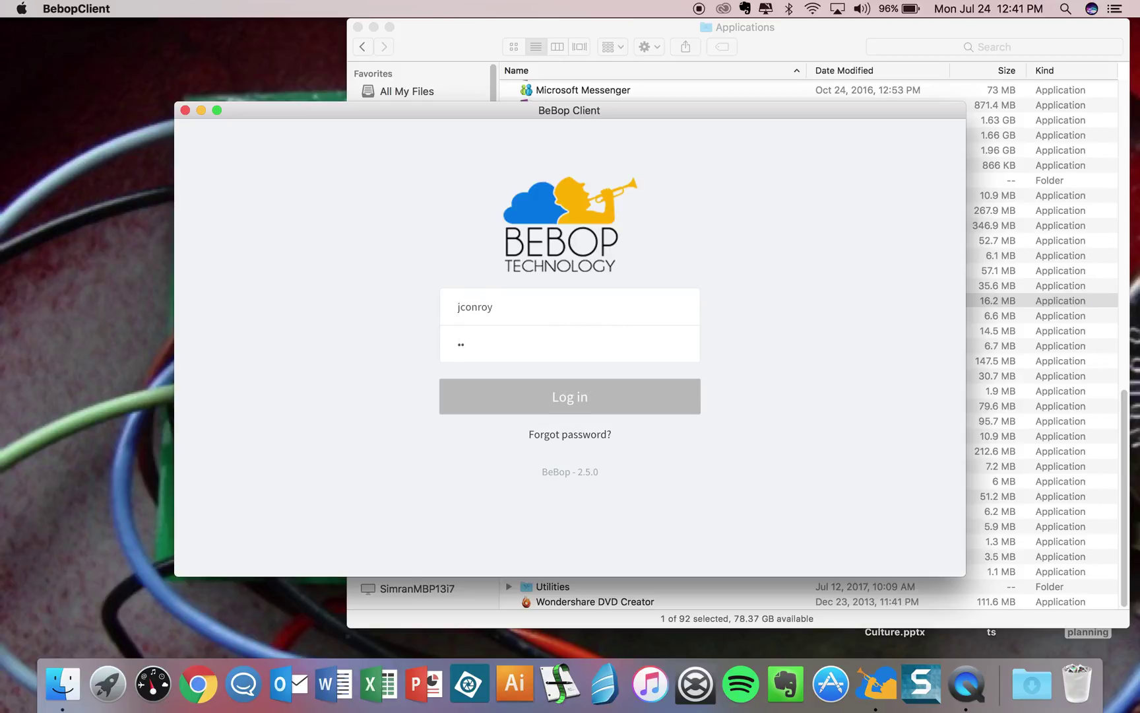
pyautogui.write('••••••••')
pyautogui.click(572, 408)
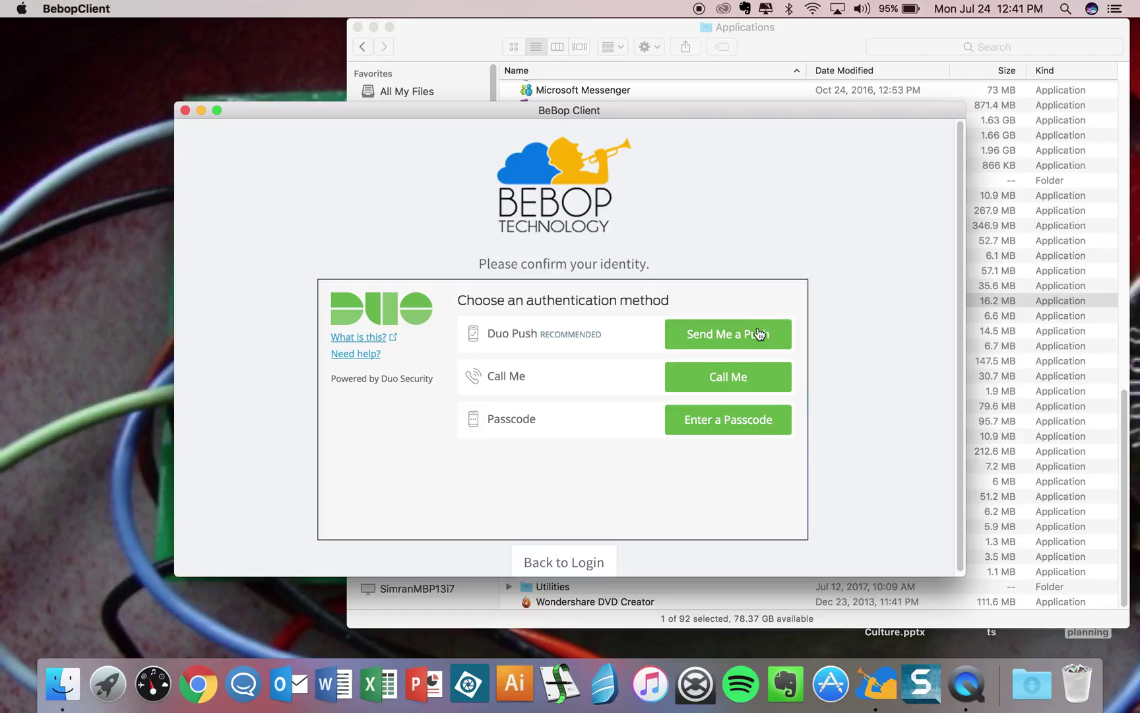
pyautogui.click(757, 333)
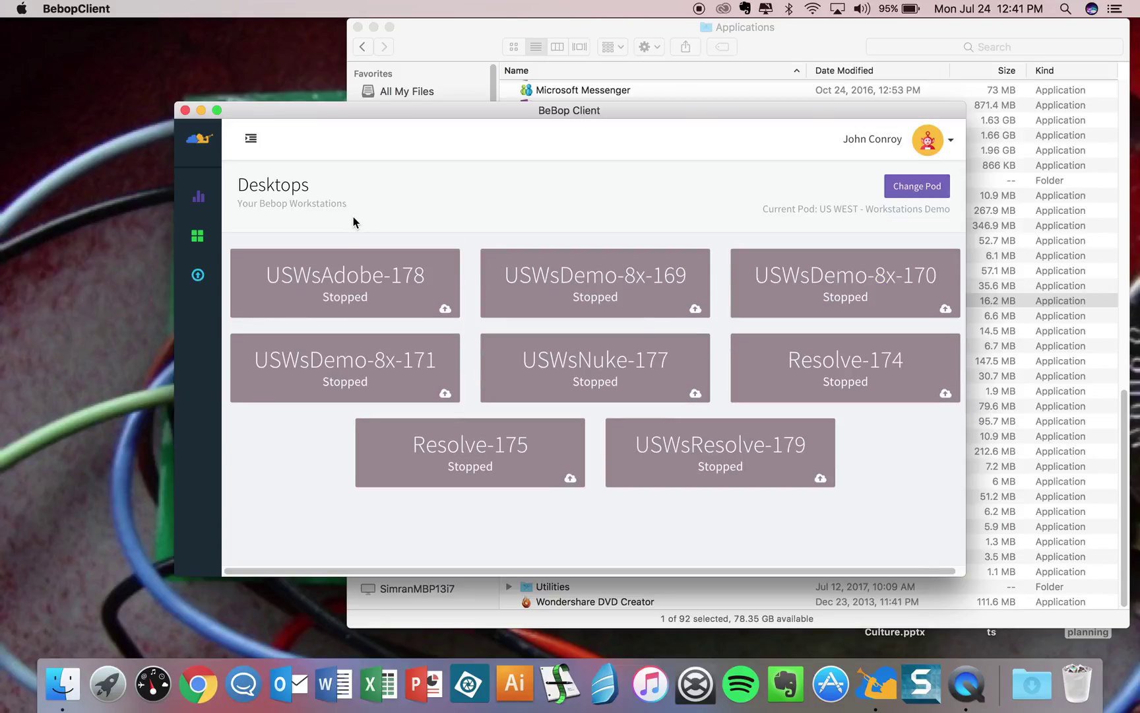
# Set NAB Demo - Hard Rock as the Ingest destination project and browse for a folder.
pyautogui.click(198, 276)
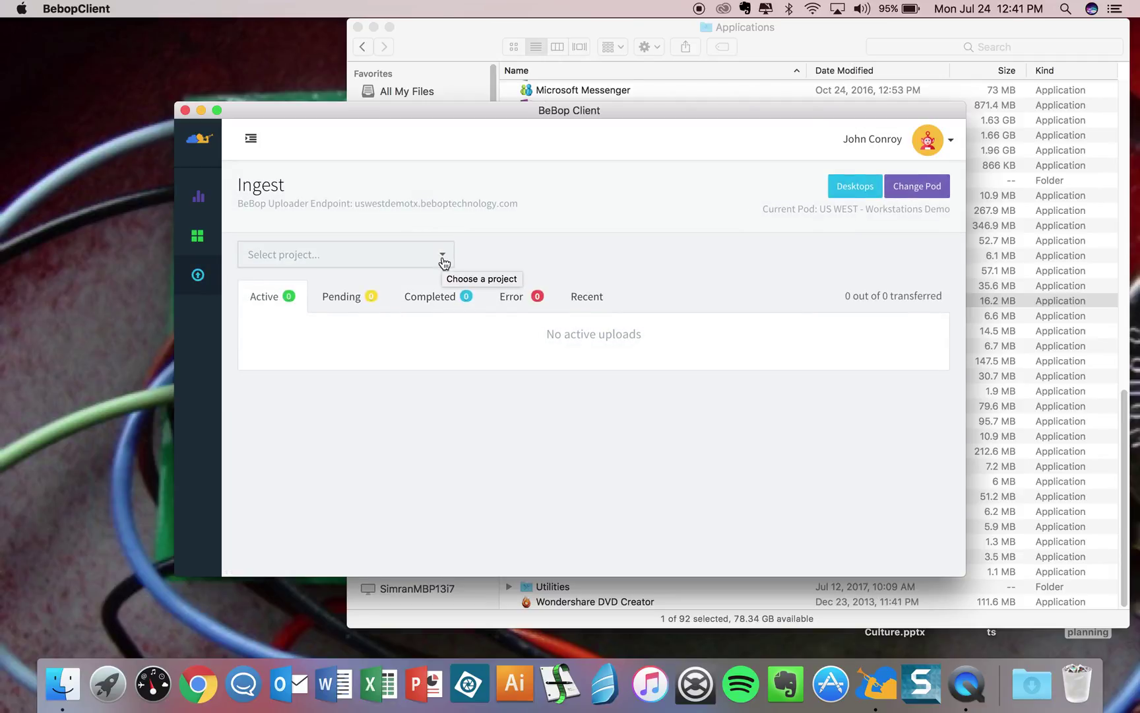
pyautogui.click(443, 256)
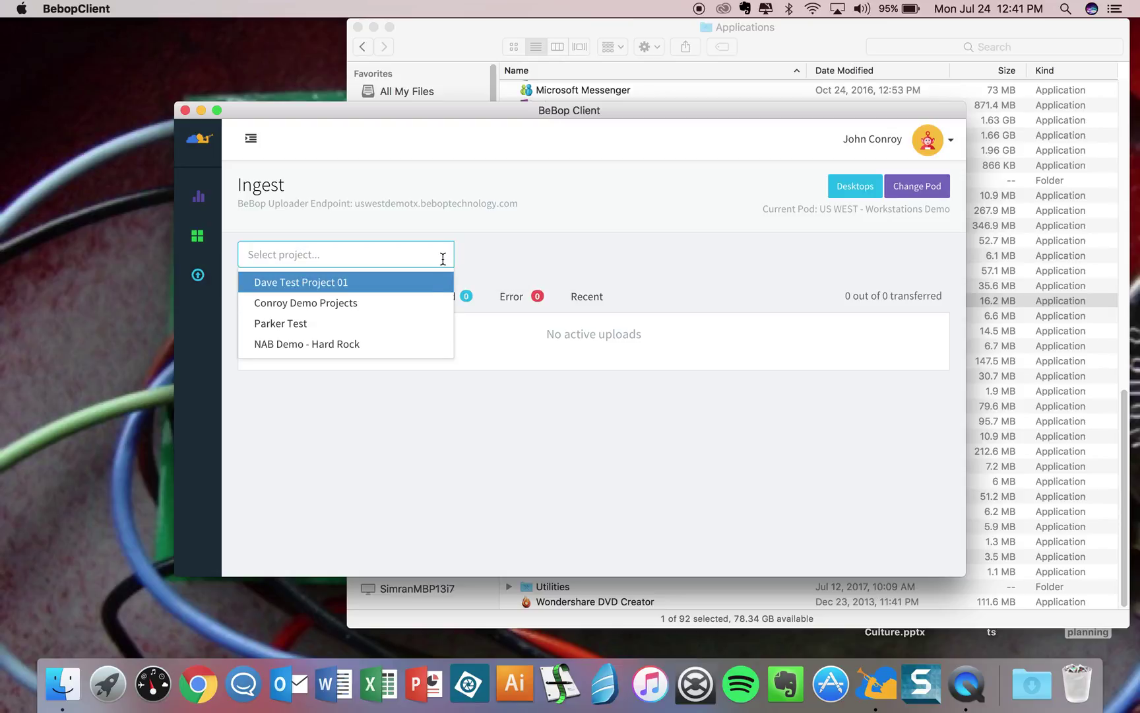
pyautogui.click(410, 351)
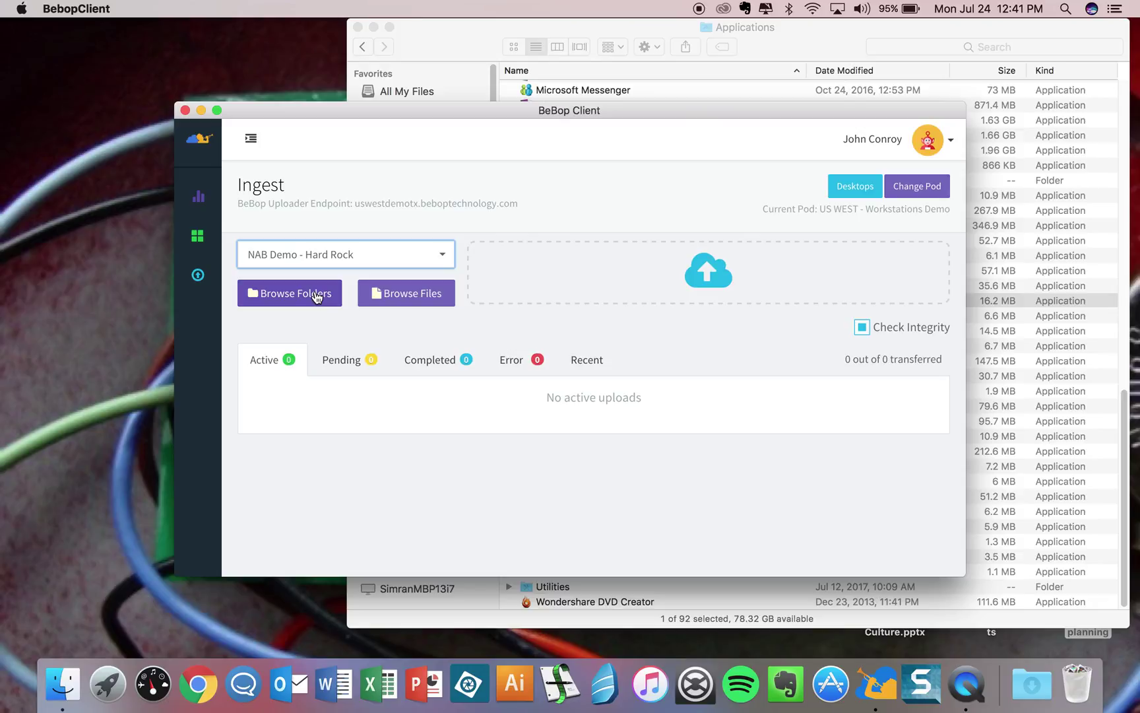
pyautogui.click(317, 295)
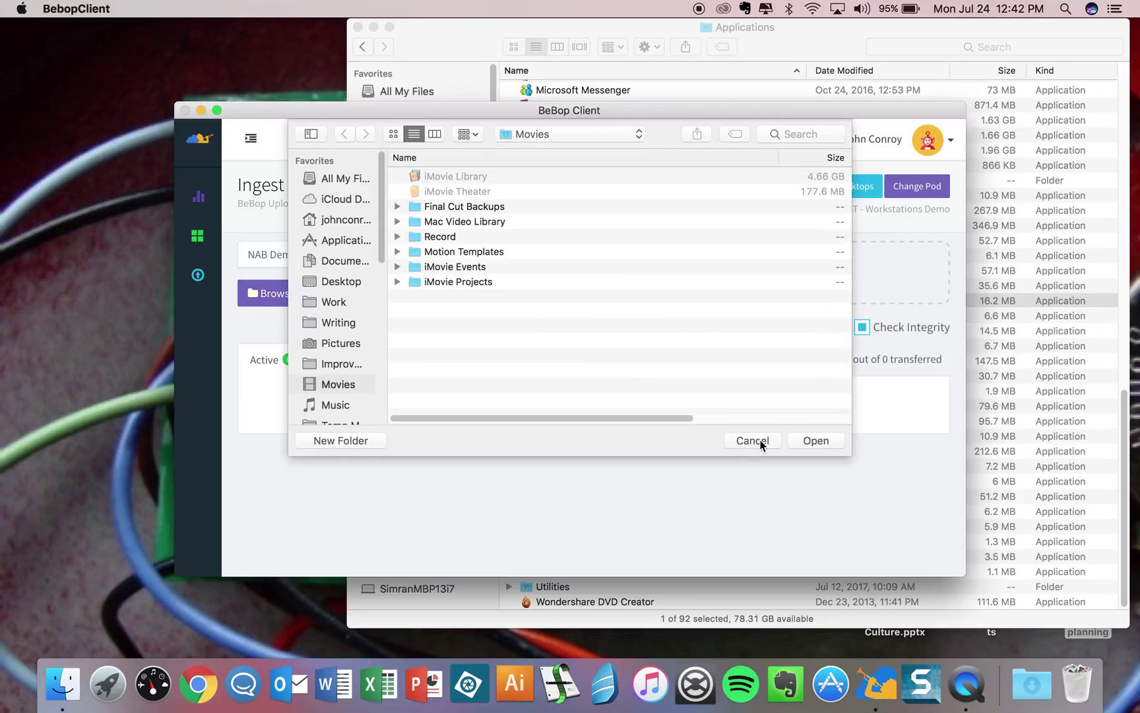
# Cancel the folder picker without uploading and go back to the Desktops workstation list.
pyautogui.click(759, 441)
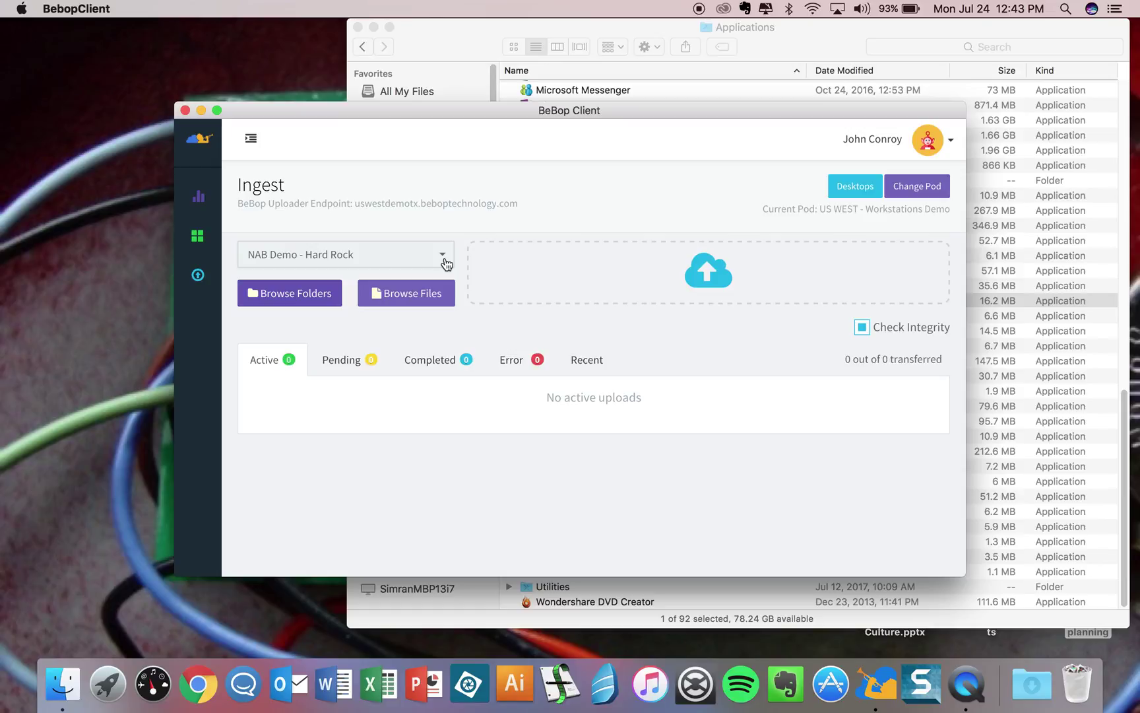
pyautogui.click(198, 198)
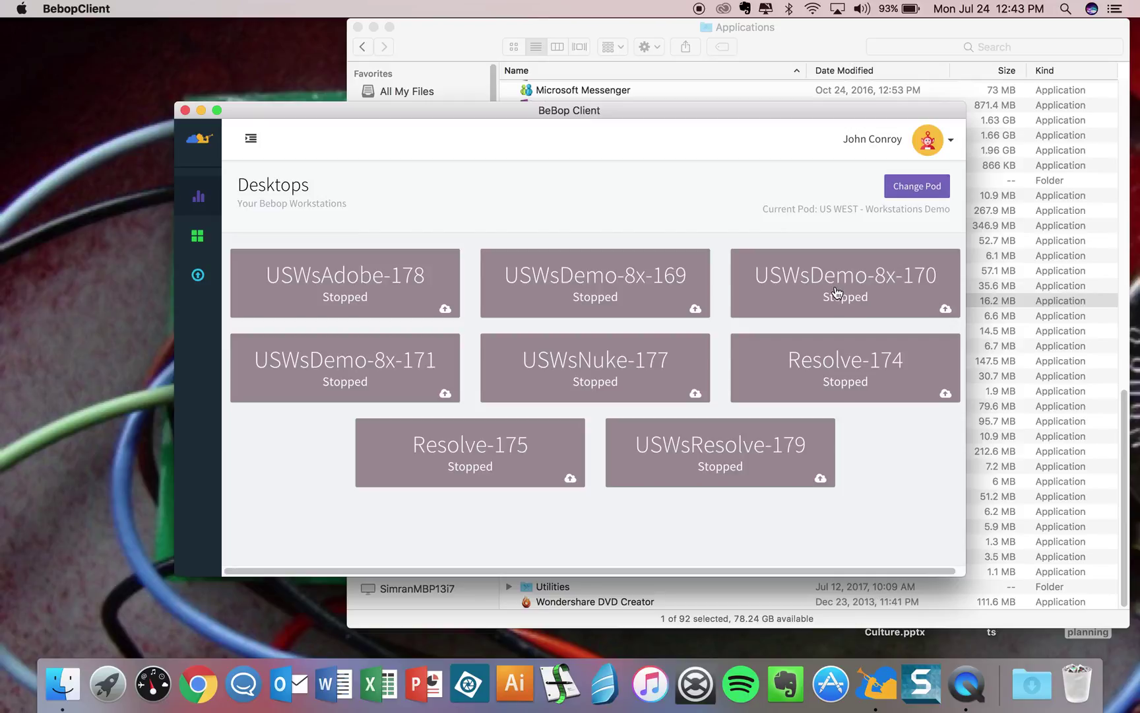
# Start the USWsDemo-8x-170 workstation and wait until it shows Good to go!
pyautogui.click(837, 293)
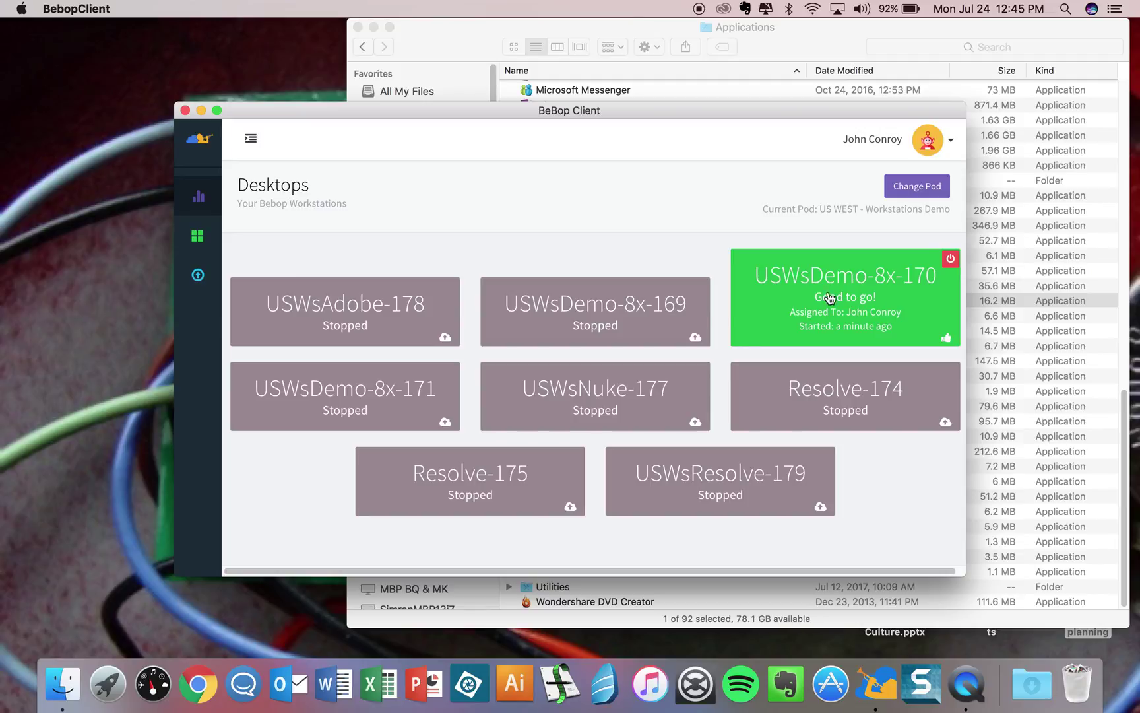
# Launch the running USWsDemo-8x-170 remote desktop session.
pyautogui.click(887, 303)
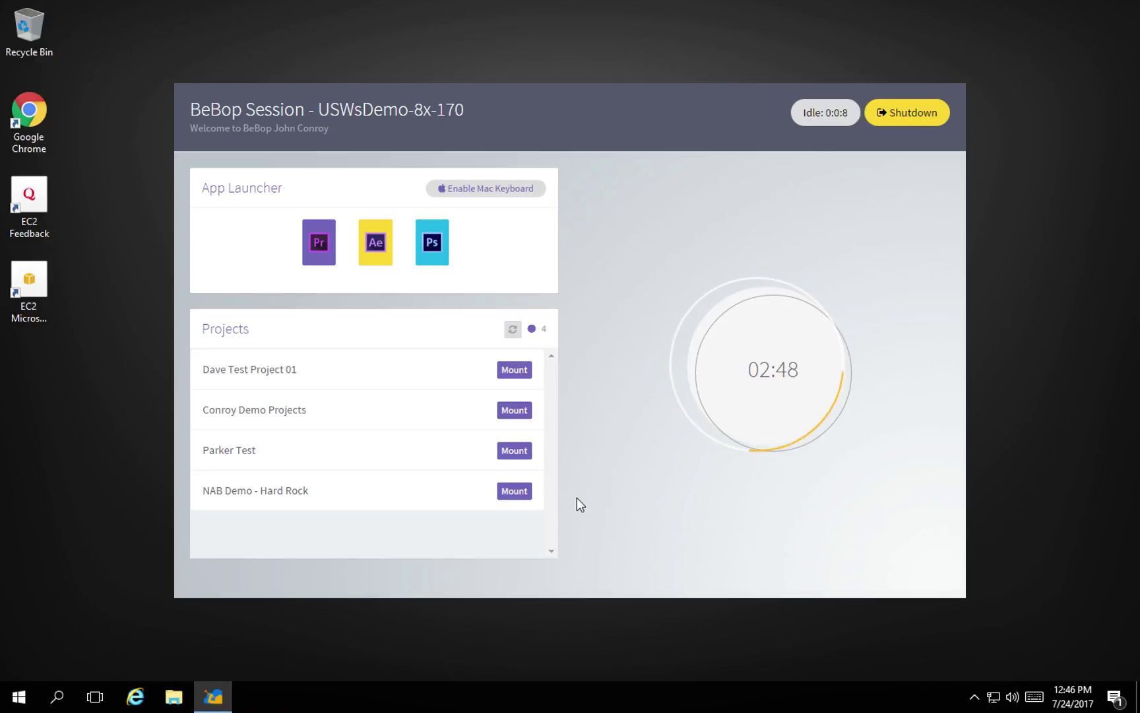
# Mount the NAB Demo - Hard Rock project in BeBop Session as drive R:.
pyautogui.click(516, 495)
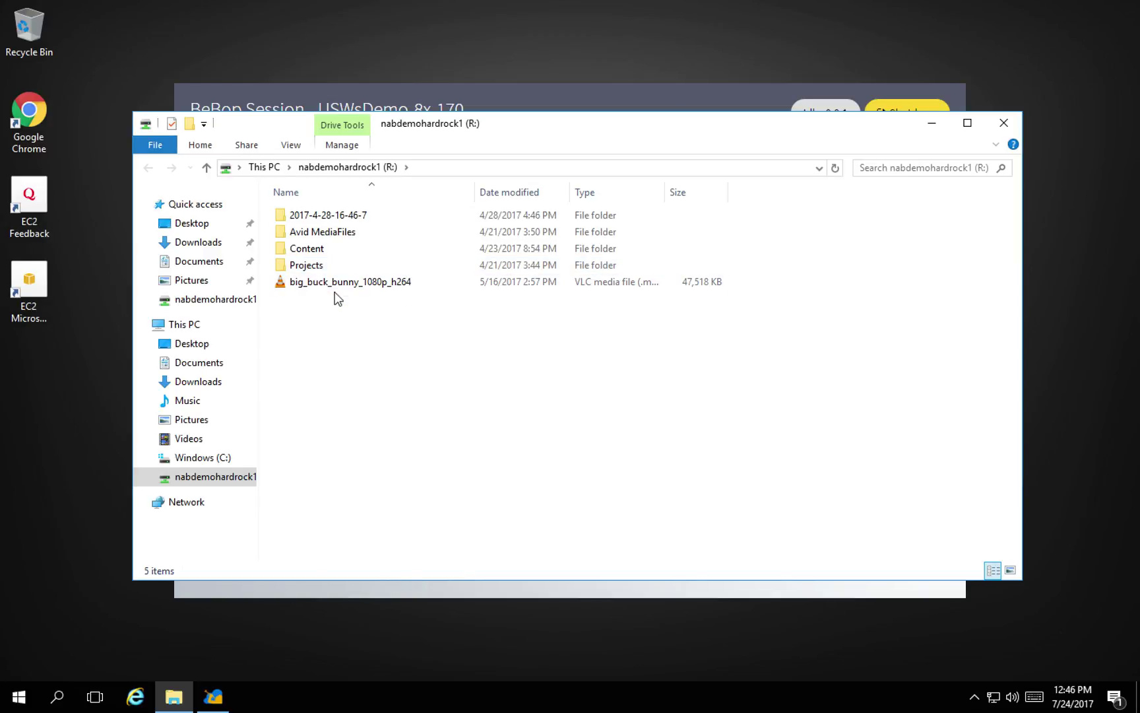
# Close the File Explorer window showing drive R: and big_buck_bunny_1080p_h264.
pyautogui.click(1004, 123)
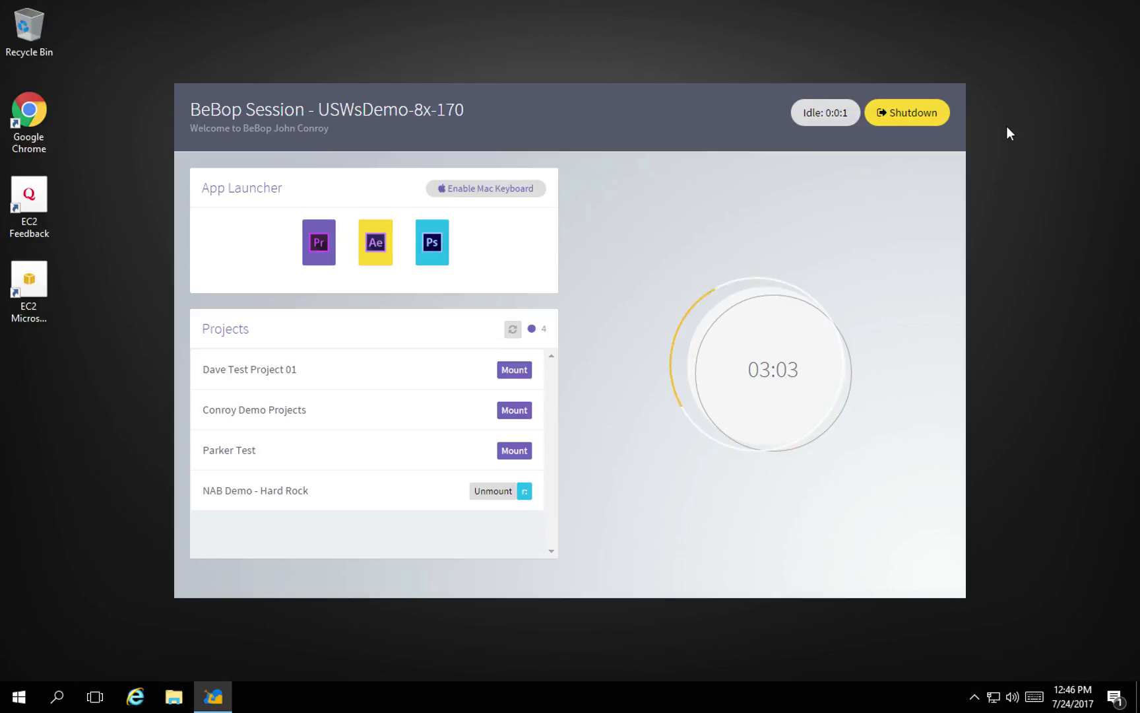
# Launch Premiere Pro CC 2017 from the App Launcher and bring its window to the front.
pyautogui.click(320, 249)
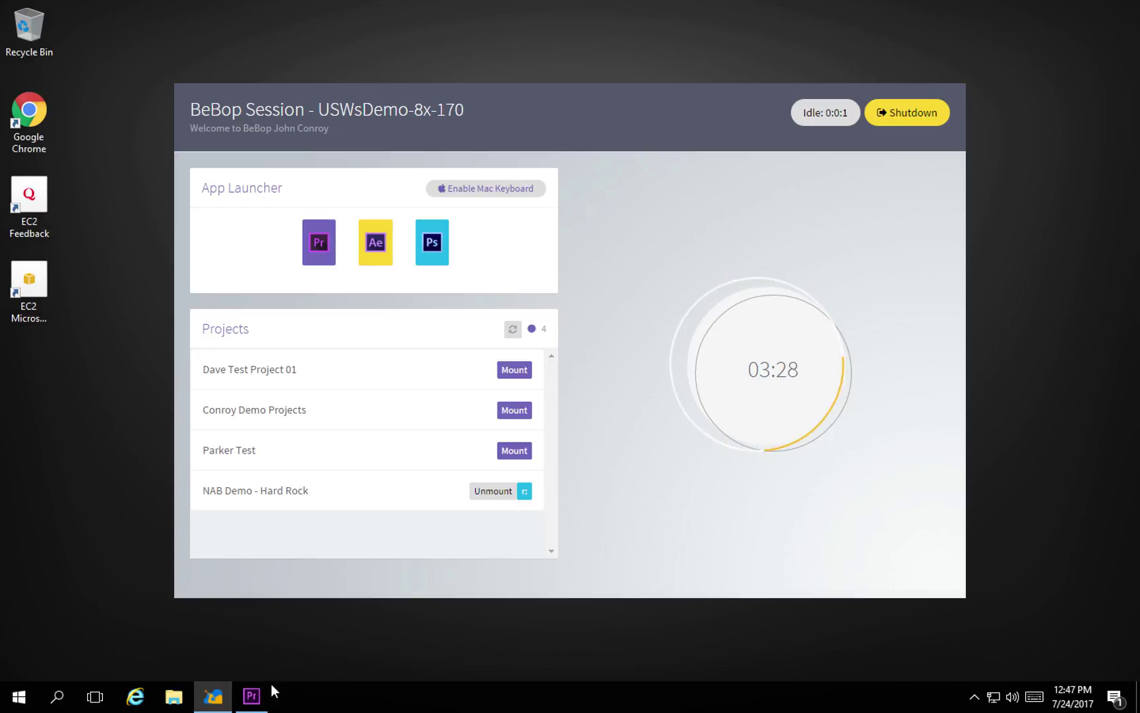
pyautogui.click(250, 696)
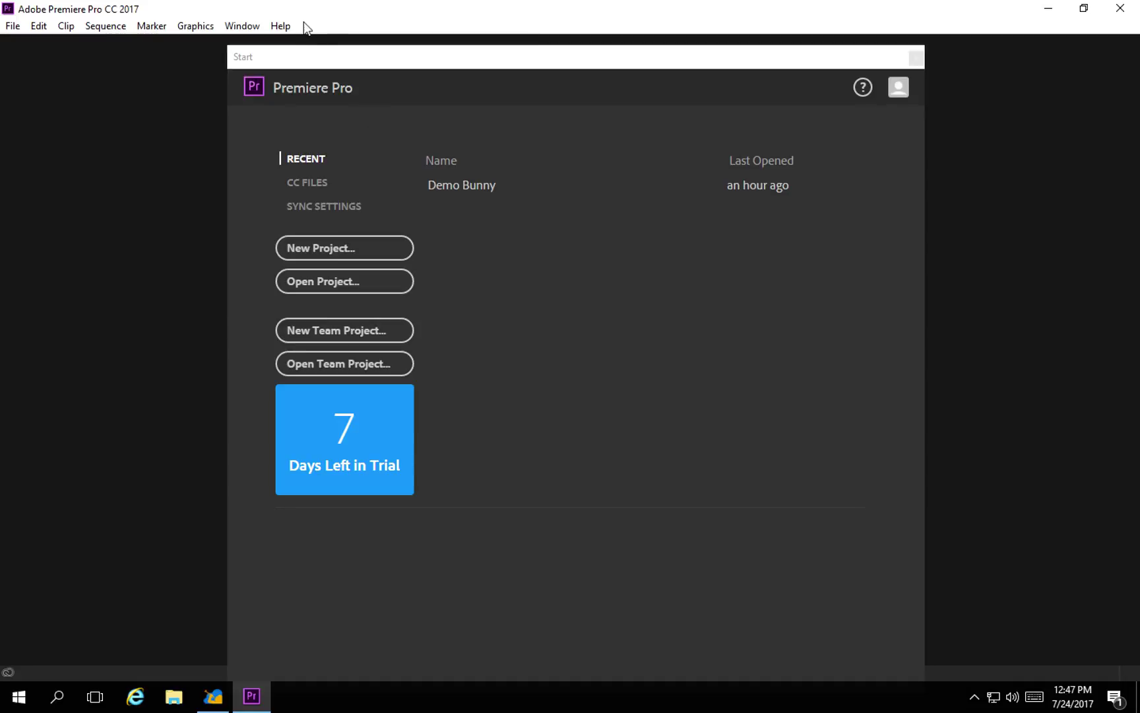
# Sign in to Premiere Pro with the Adobe ID email and password, then continue the trial.
pyautogui.click(276, 26)
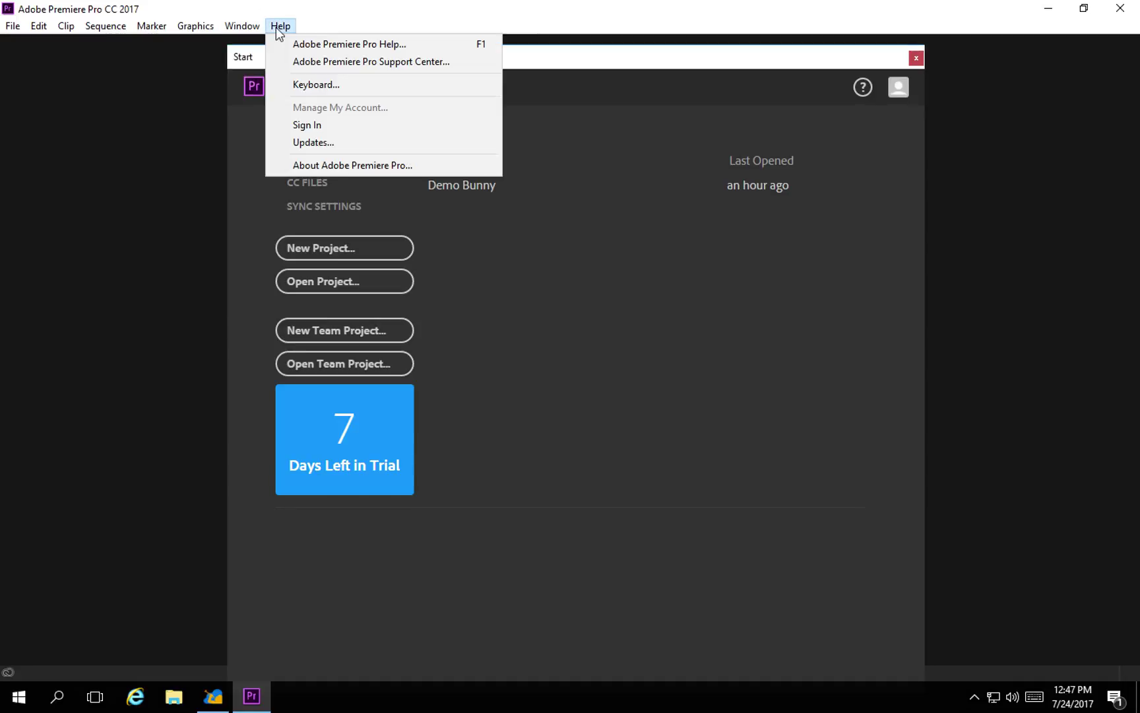
pyautogui.click(307, 125)
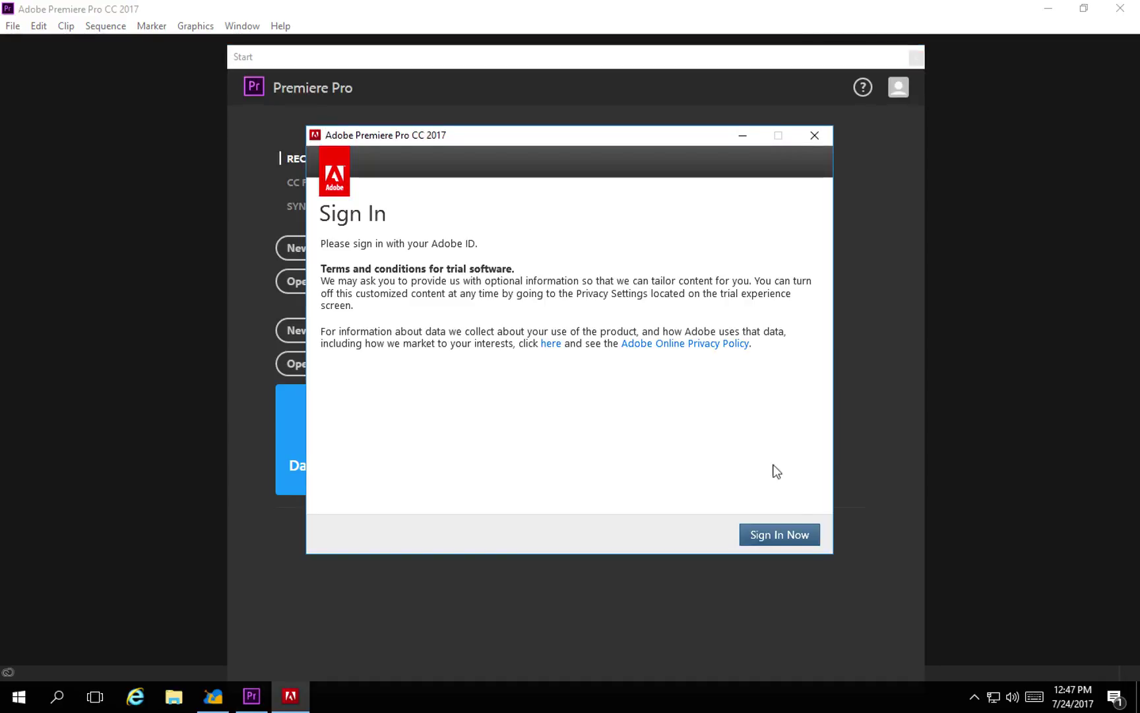
pyautogui.click(799, 534)
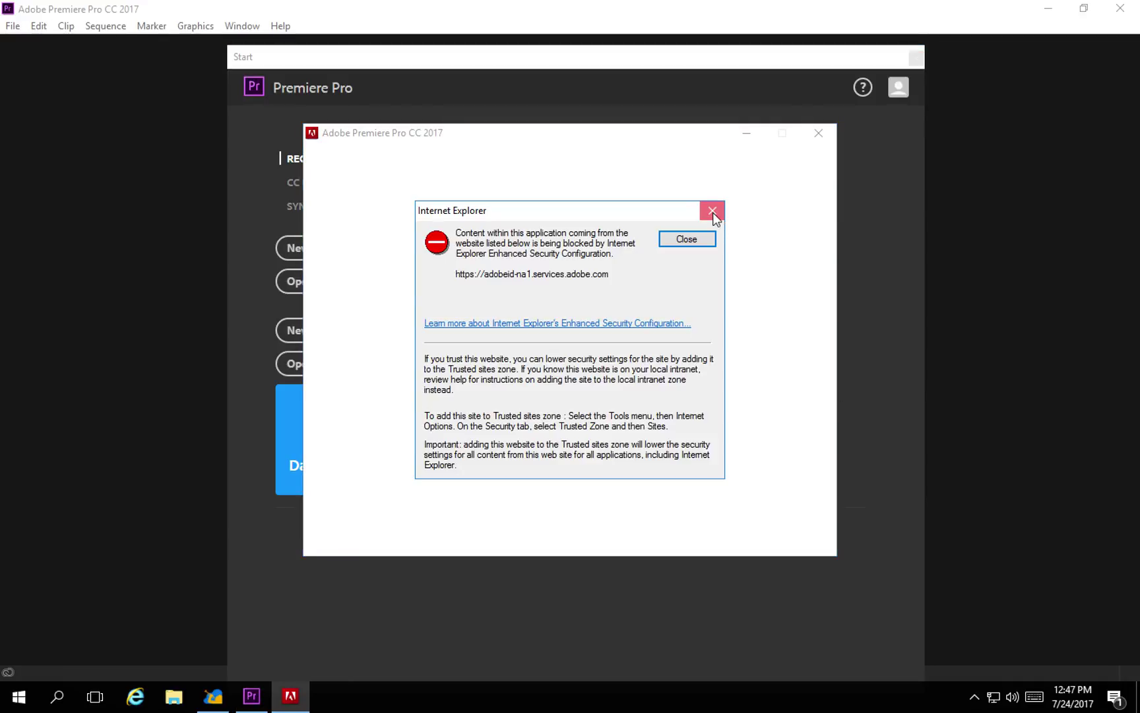
pyautogui.click(712, 211)
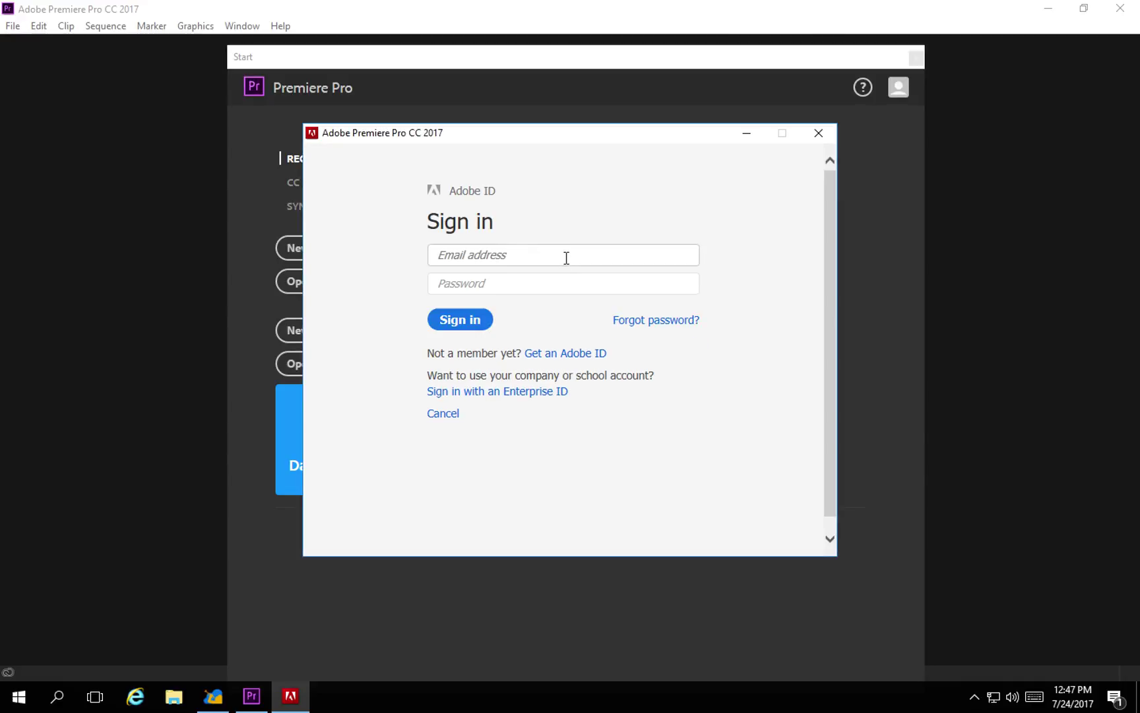
pyautogui.click(567, 256)
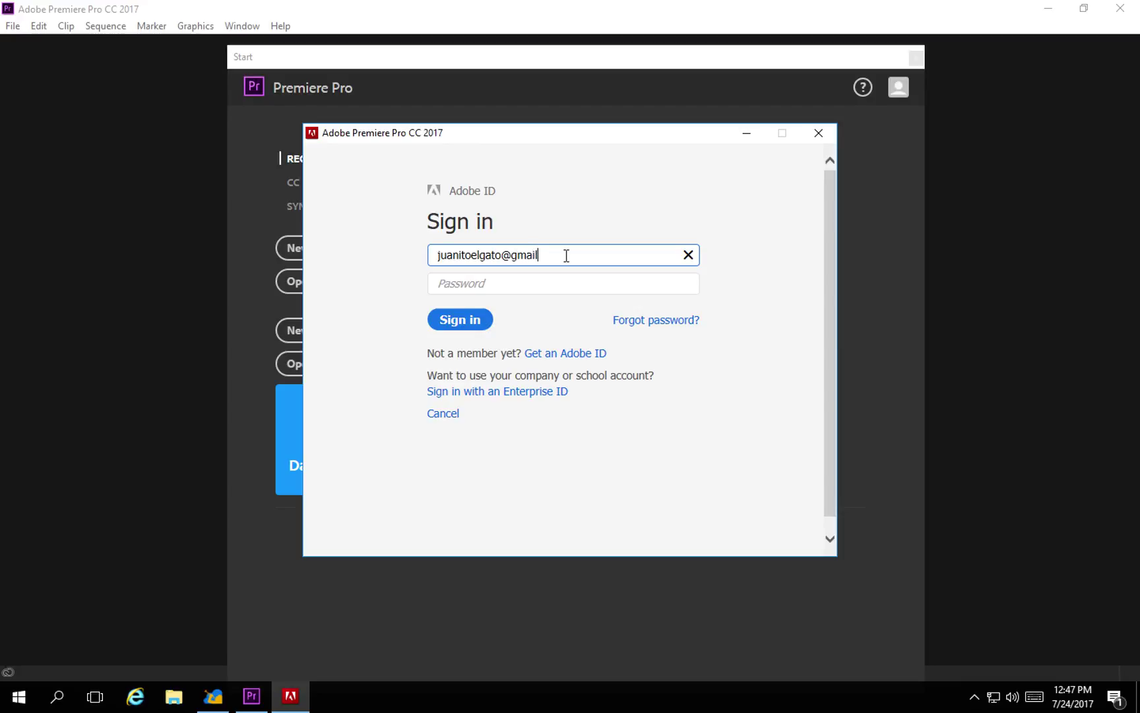
pyautogui.press('Tab')
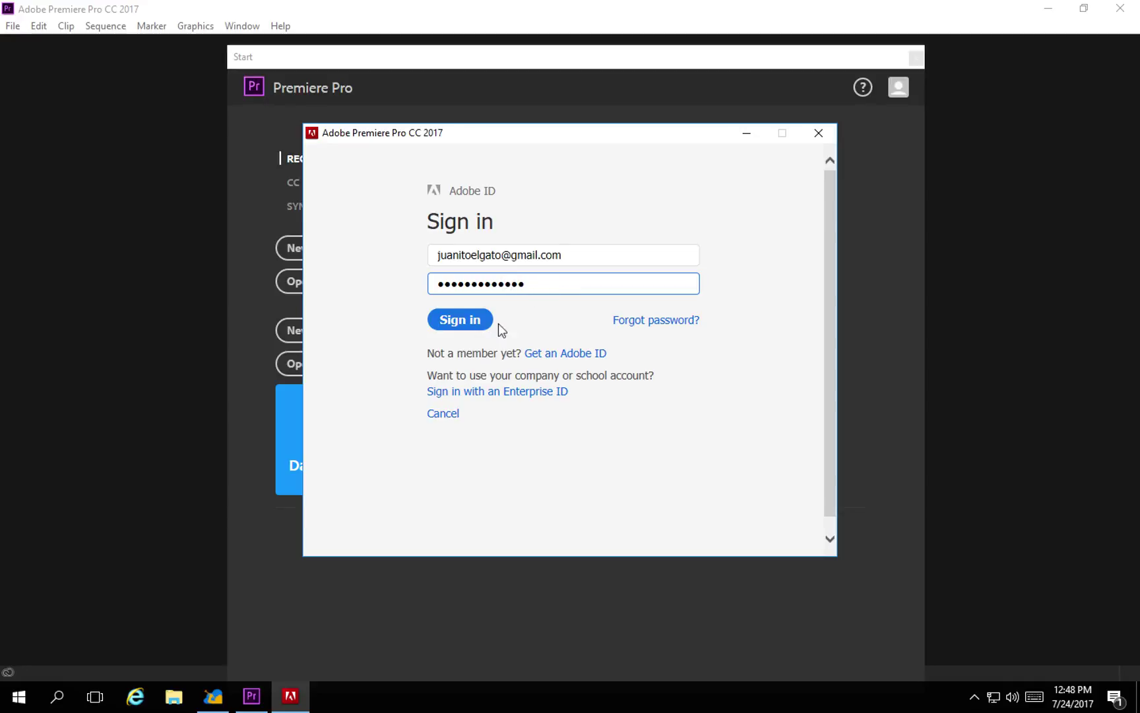
pyautogui.click(474, 324)
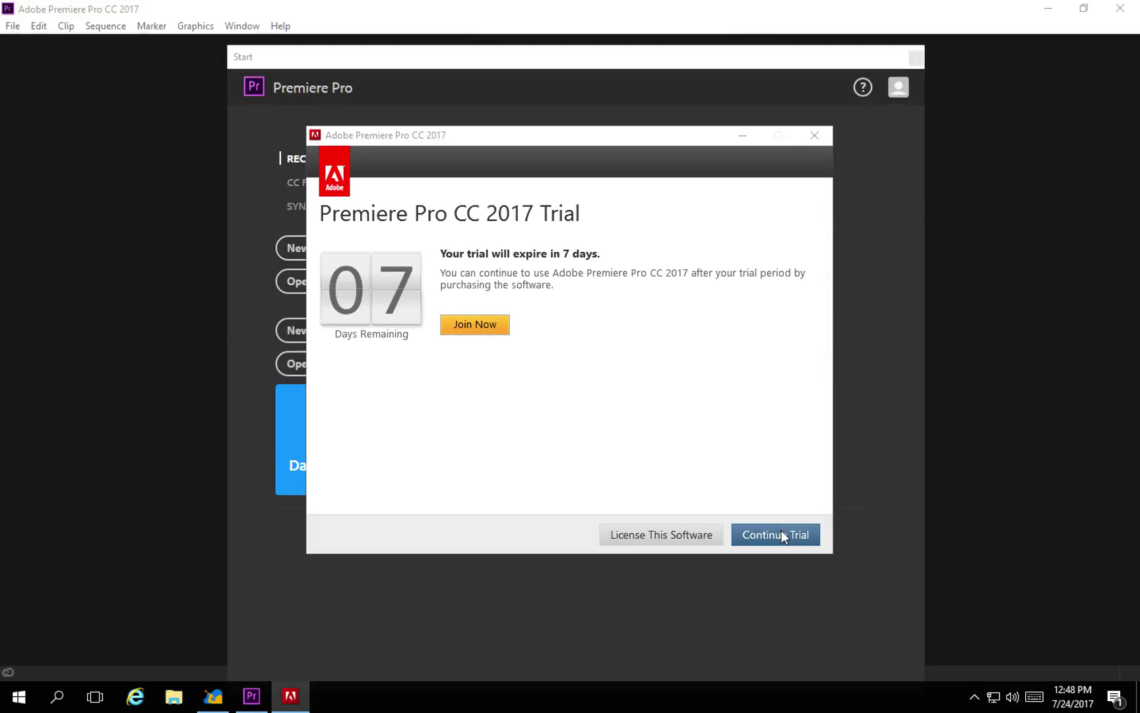
pyautogui.click(782, 533)
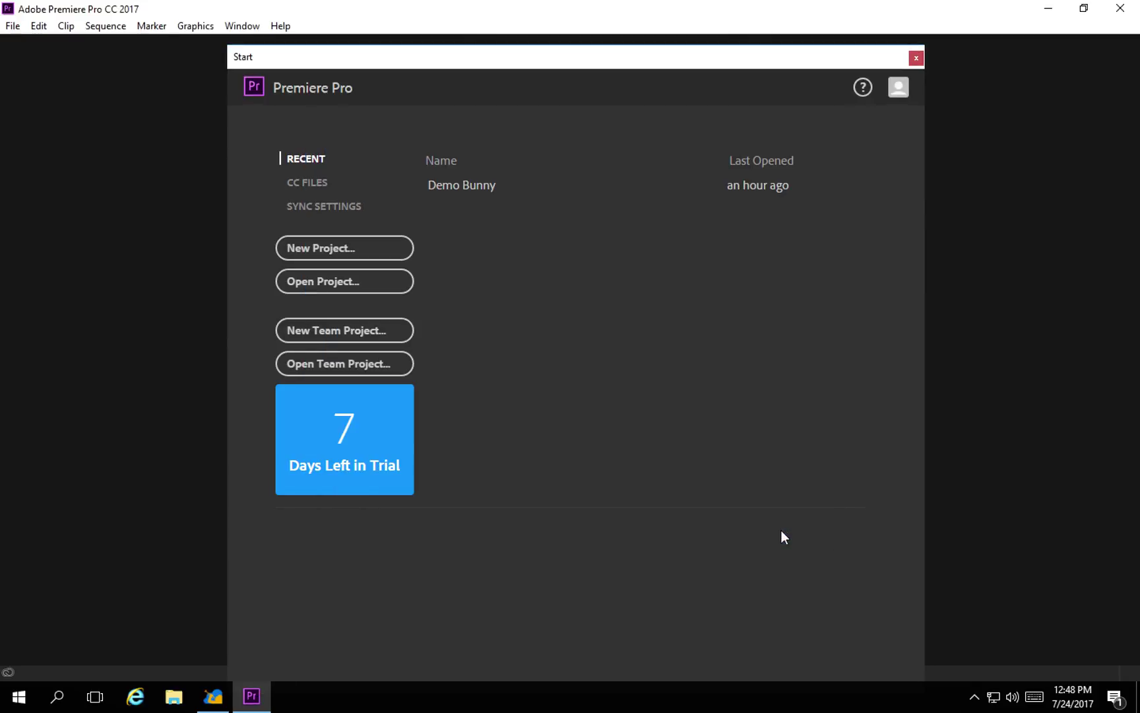
# Open the Demo Bunny project and import R:\big_buck_bunny_1080p_h264.mp4 from Import Recent File.
pyautogui.click(462, 186)
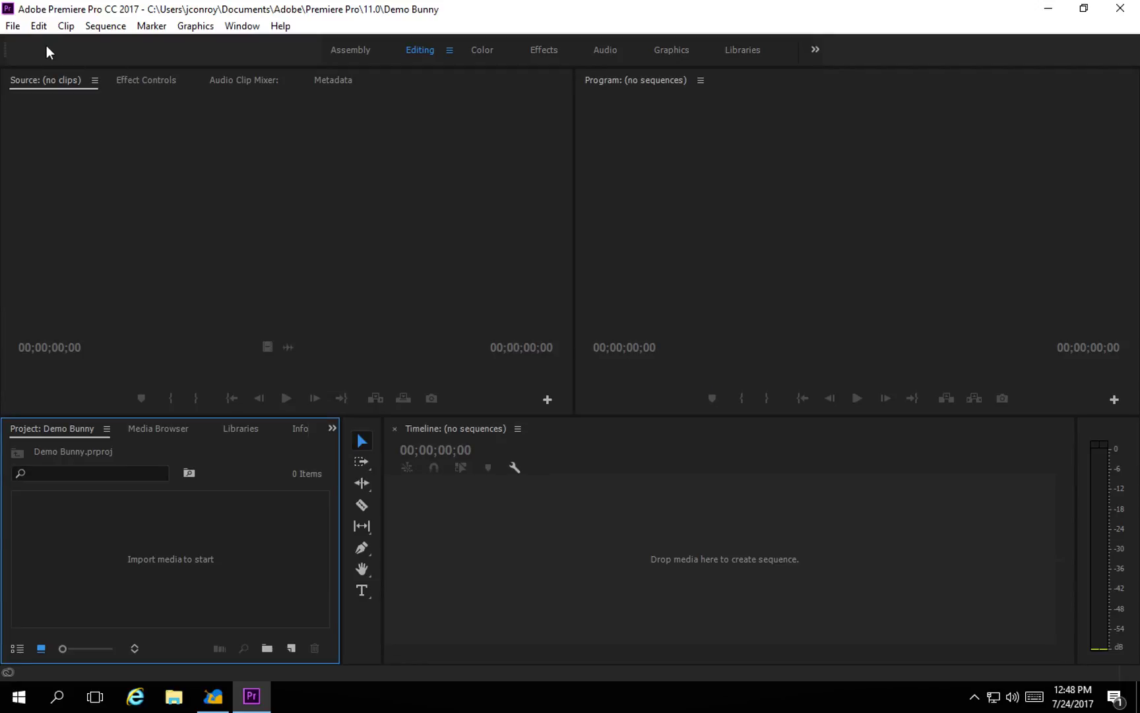
pyautogui.click(13, 26)
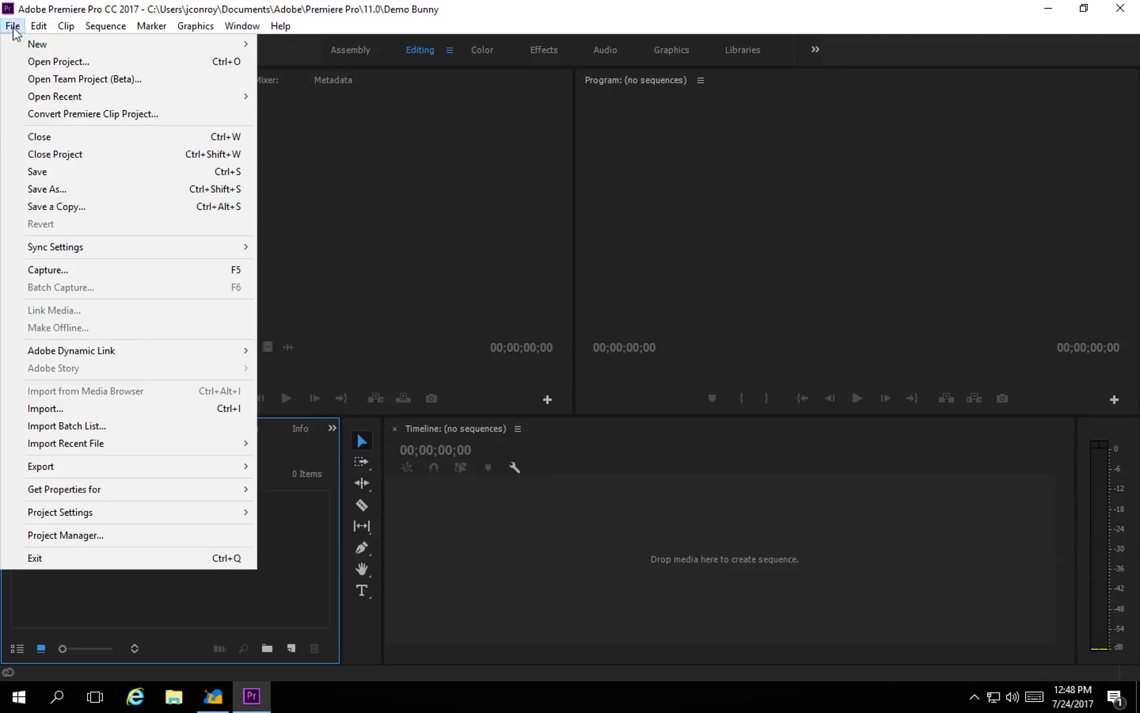
pyautogui.moveTo(133, 445)
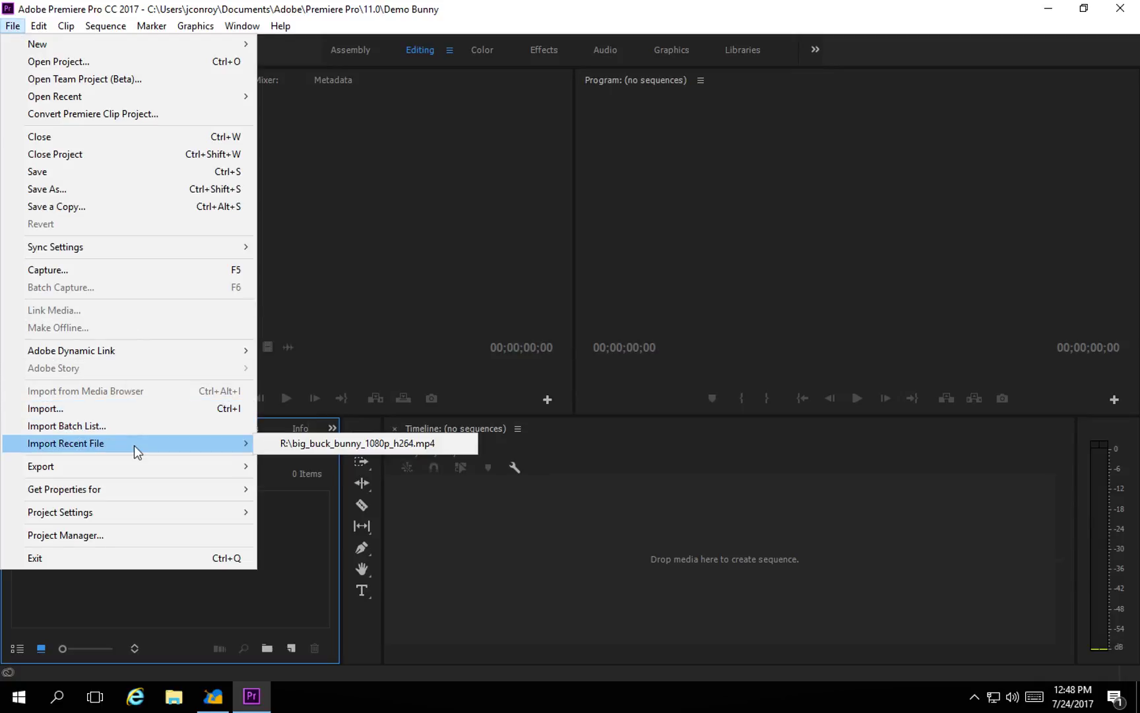
pyautogui.click(311, 446)
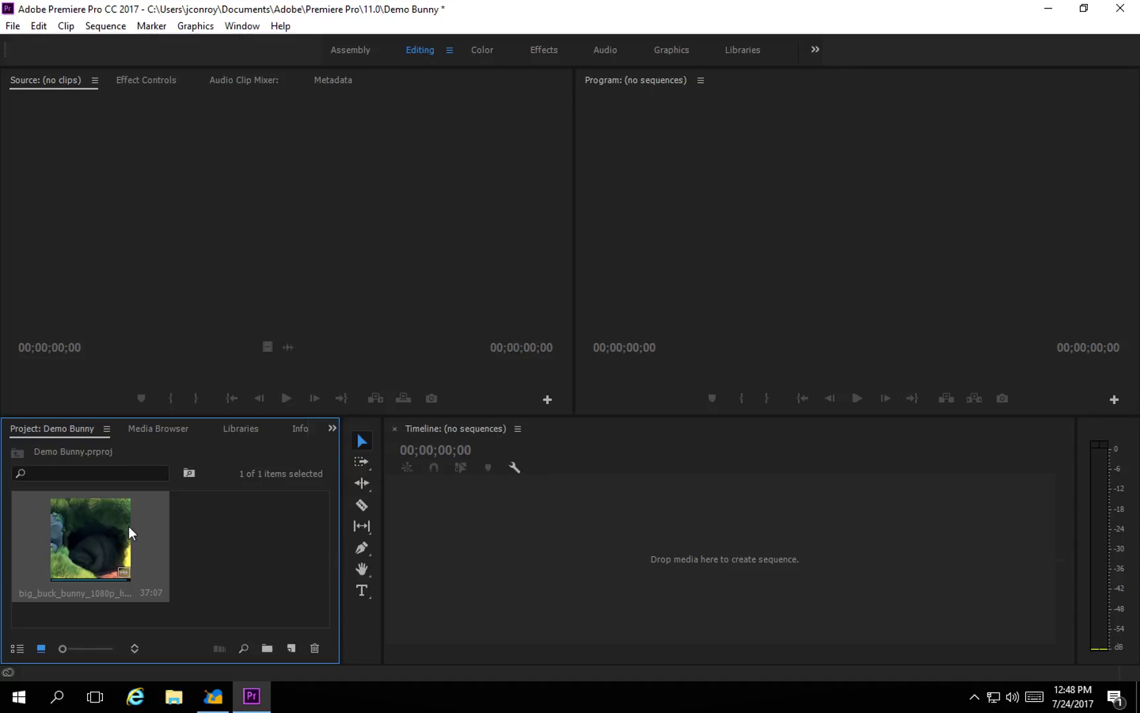
# Put the big_buck_bunny_1080p_h264 clip into a new sequence on V1/A1, zoom the timeline, and play the source.
pyautogui.doubleClick(115, 531)
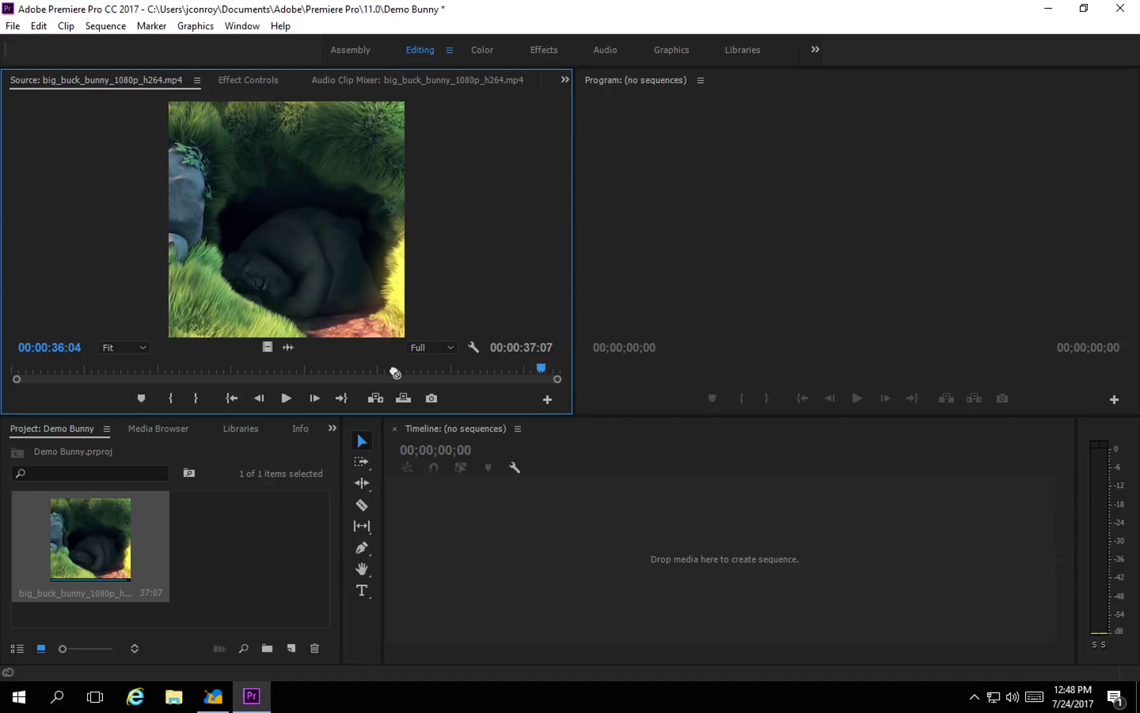
pyautogui.moveTo(395, 373); pyautogui.dragTo(641, 573)
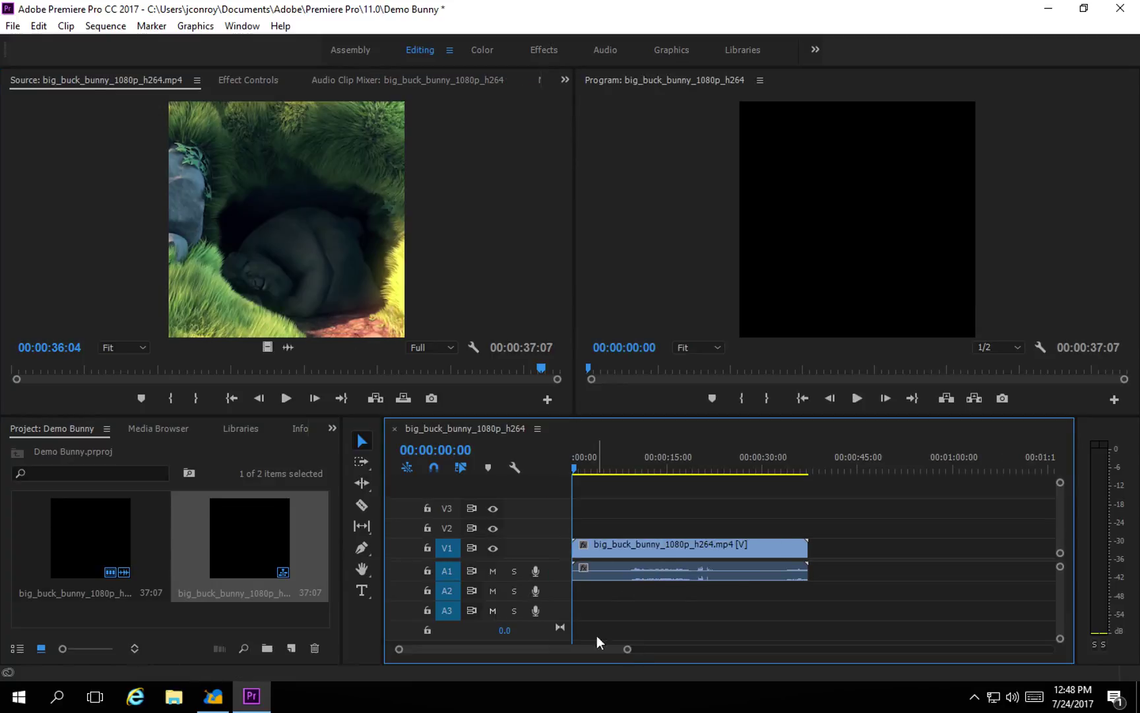
pyautogui.moveTo(627, 649); pyautogui.dragTo(544, 651)
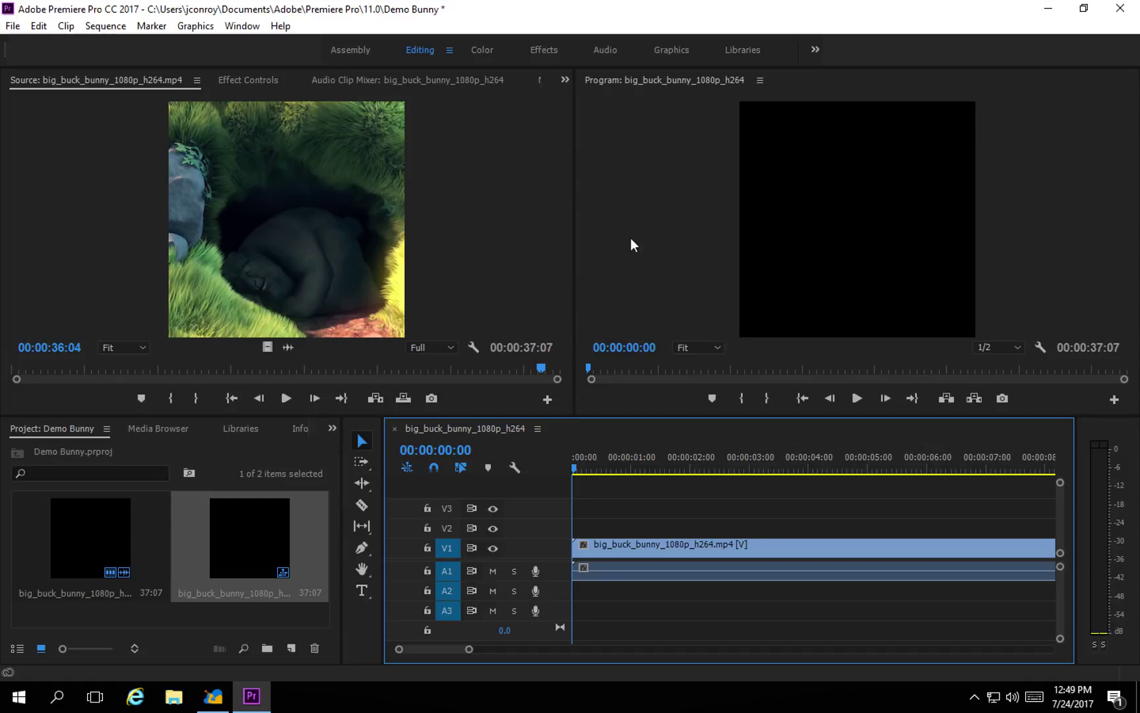
pyautogui.click(286, 397)
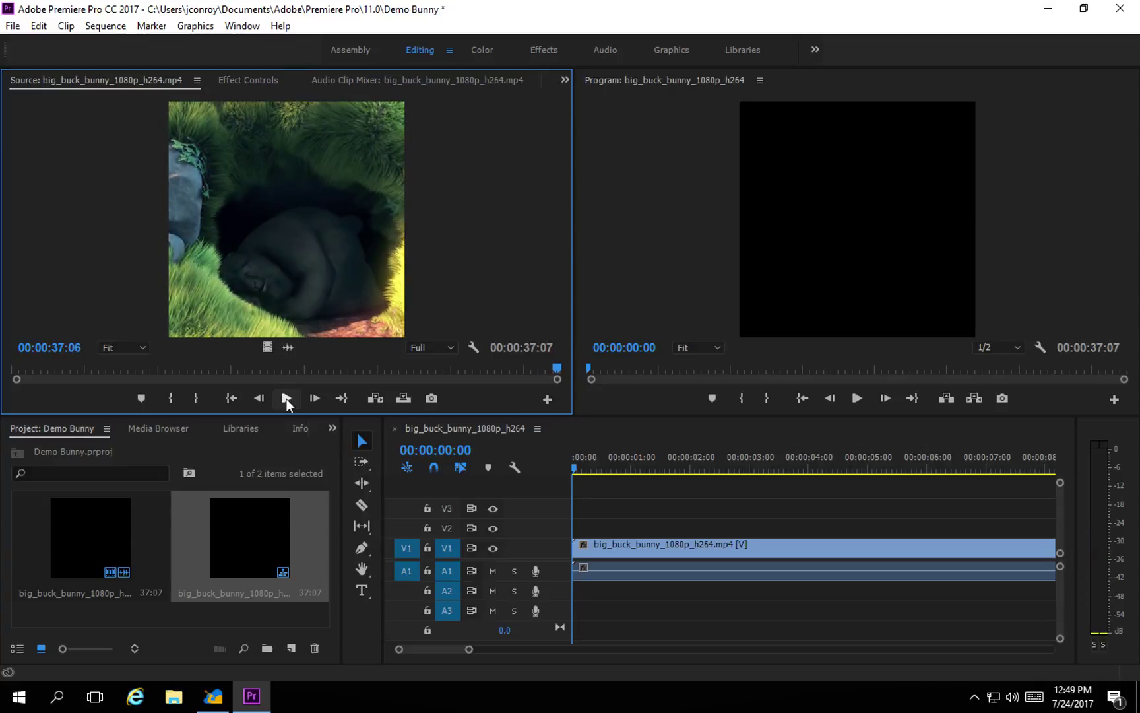
pyautogui.click(286, 398)
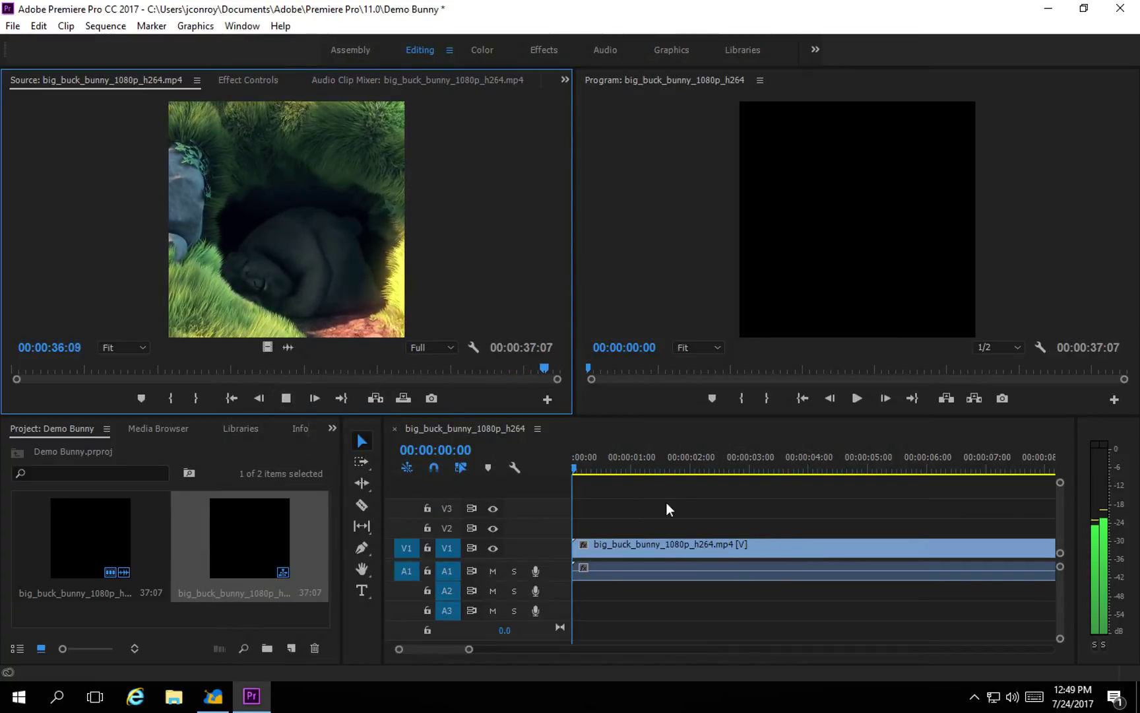
# Select the big_buck_bunny clip on the sequence's V1 track.
pyautogui.click(641, 546)
# Load the V1 clip into the Source monitor, then play, stop and scrub the sequence to about 3 seconds.
pyautogui.doubleClick(642, 547)
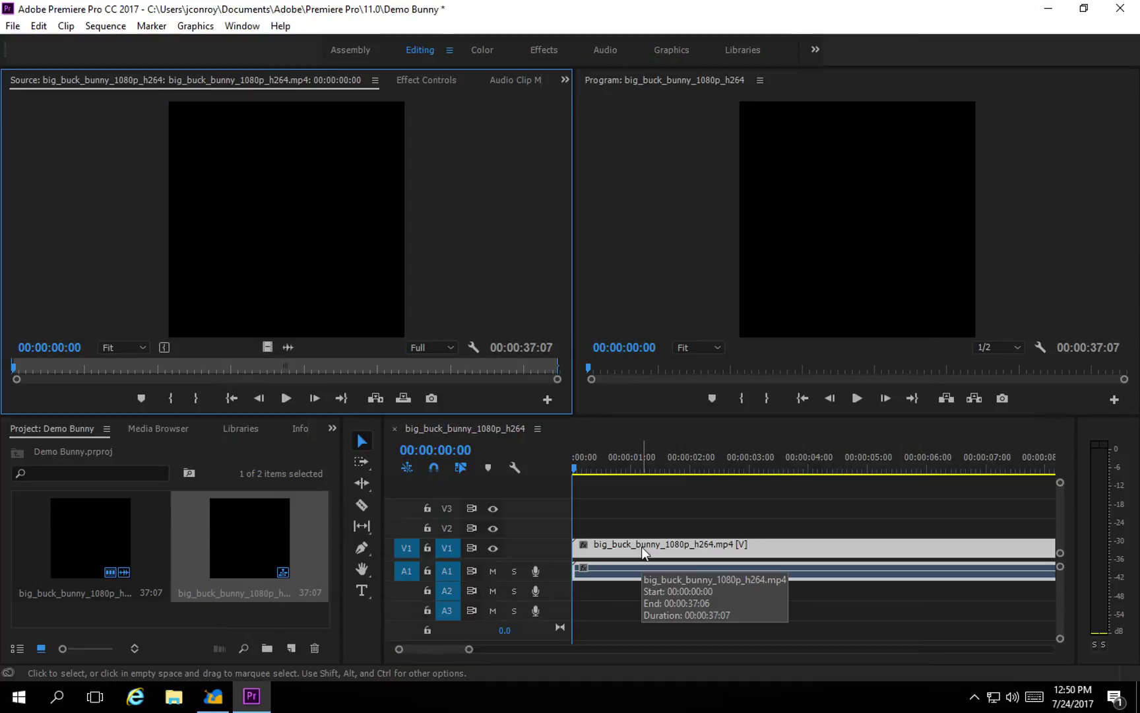
pyautogui.click(858, 398)
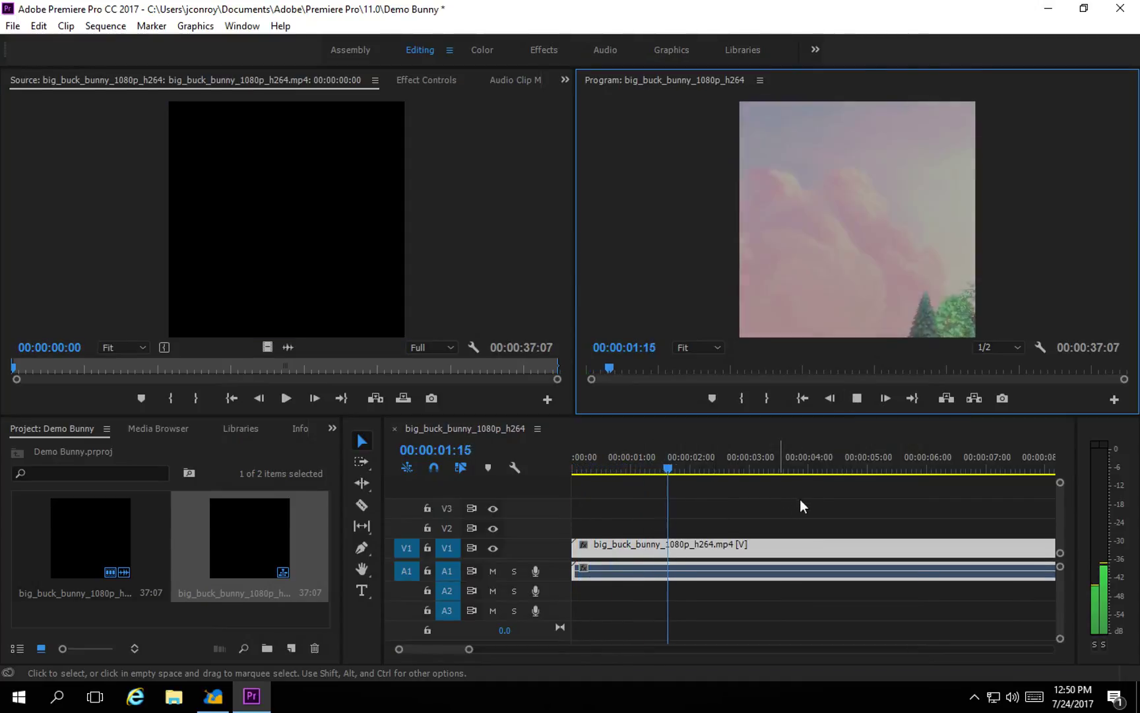
pyautogui.click(767, 470)
pyautogui.moveTo(792, 469); pyautogui.dragTo(922, 467)
# Play the sequence briefly again and park the playhead at 00:00:05:15.
pyautogui.click(857, 398)
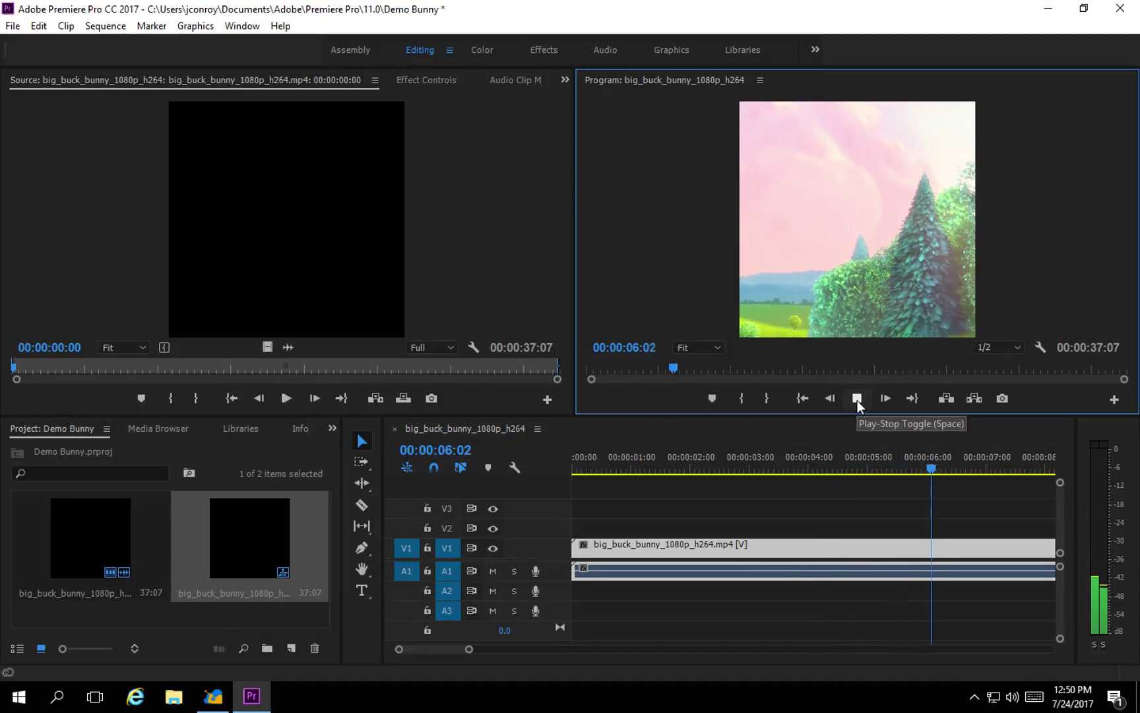
pyautogui.click(858, 400)
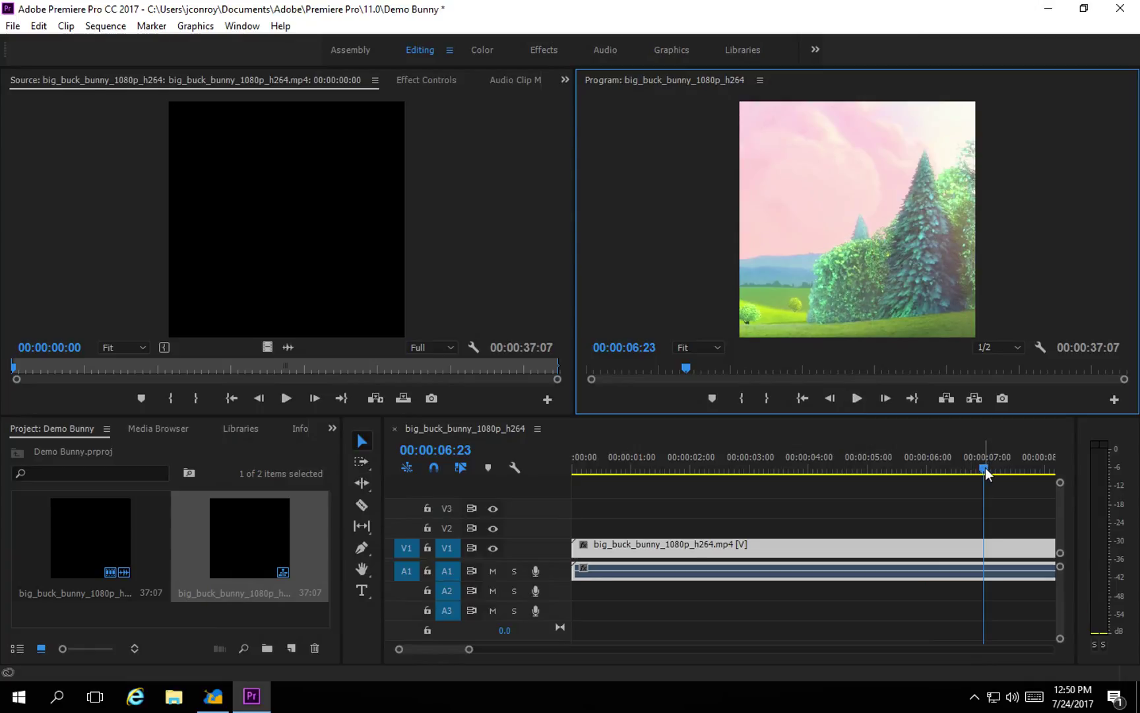
pyautogui.moveTo(984, 468); pyautogui.dragTo(907, 471)
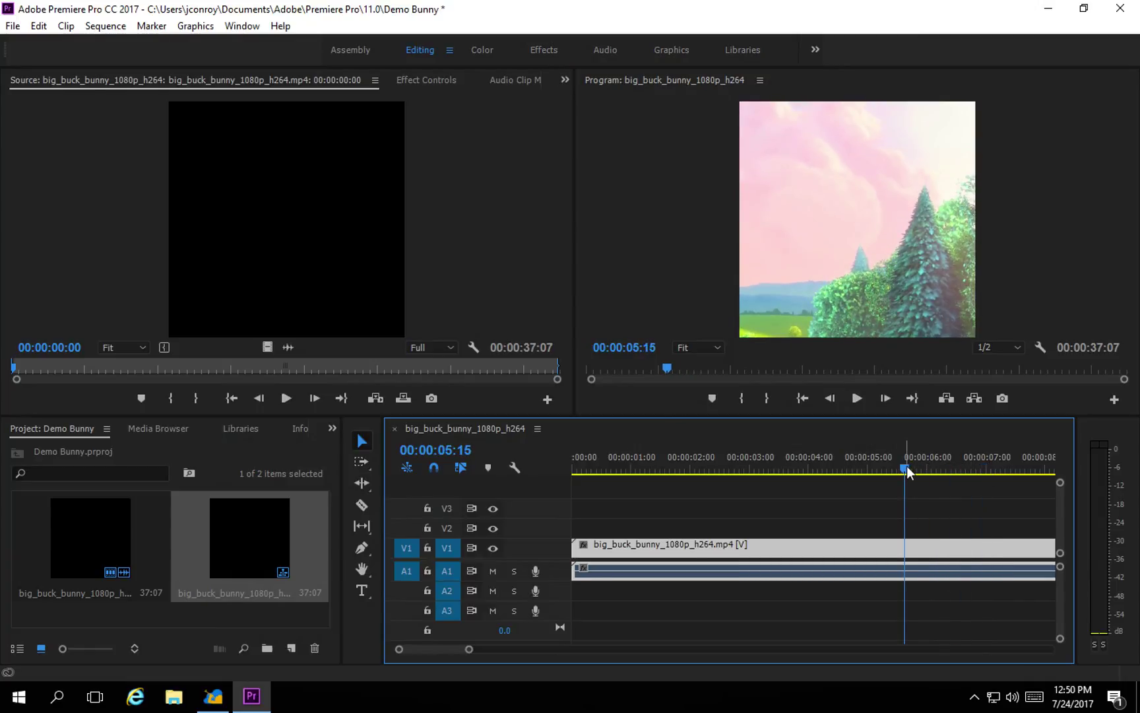